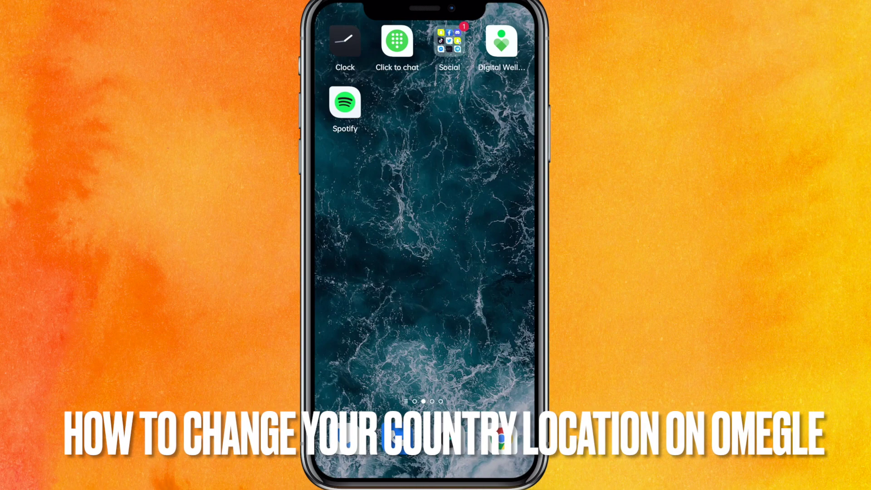
Step: Launch Chrome from the home screen dock
left_click(501, 437)
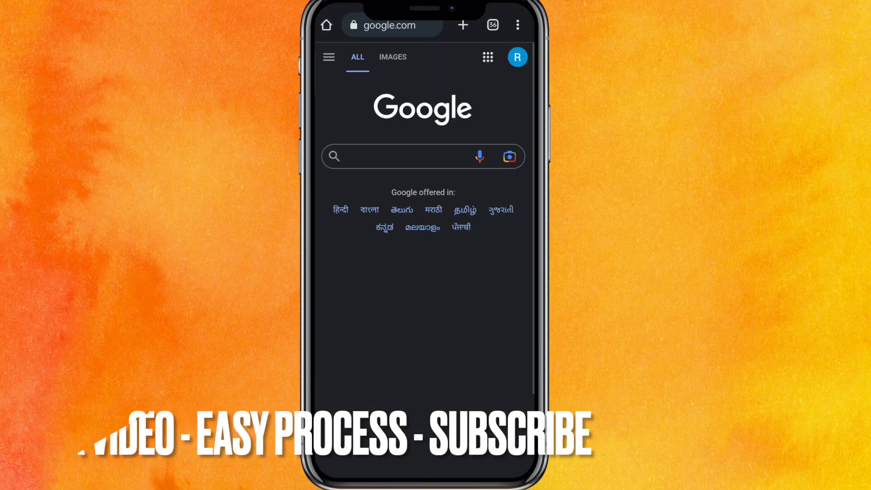
Step: Search Google for omegle and land on the official omegle.com Talk to strangers page
left_click(358, 153)
type("om")
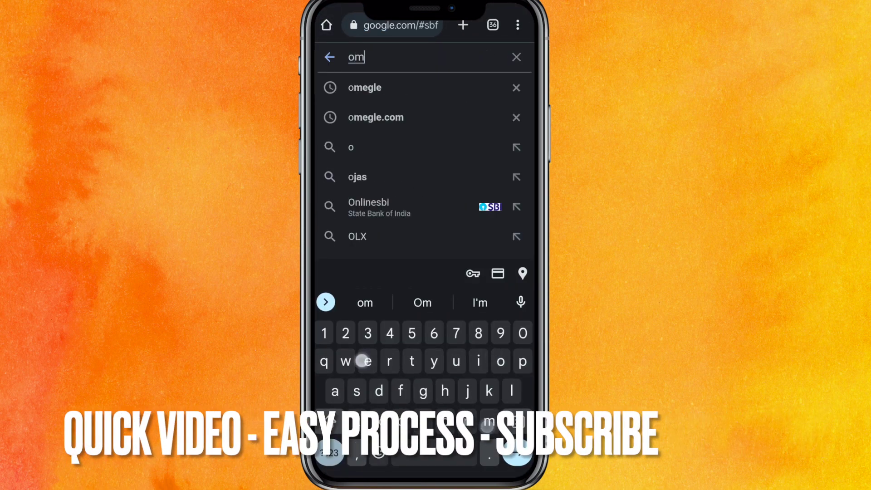
type("eg")
left_click(370, 87)
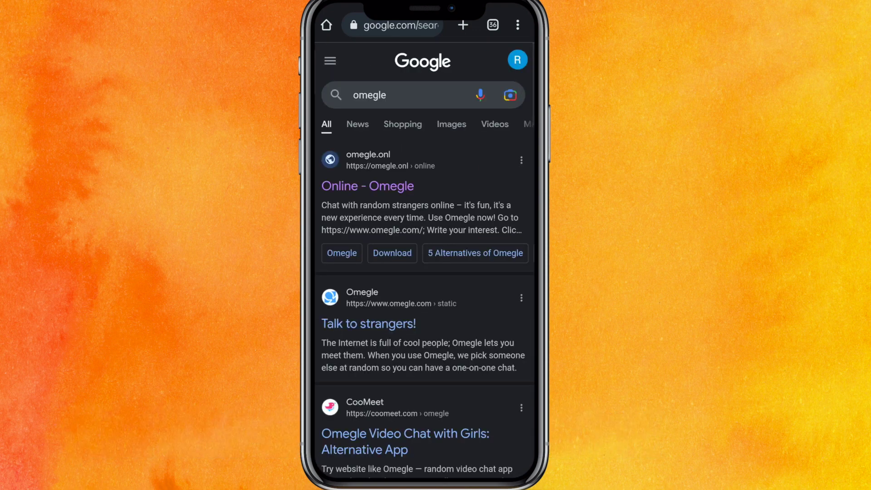
left_click(352, 183)
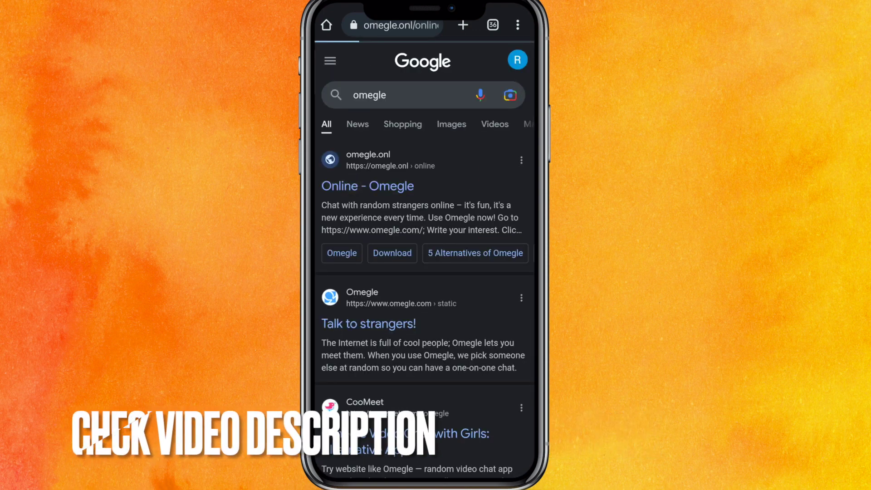
left_click_drag(526, 317, 476, 318)
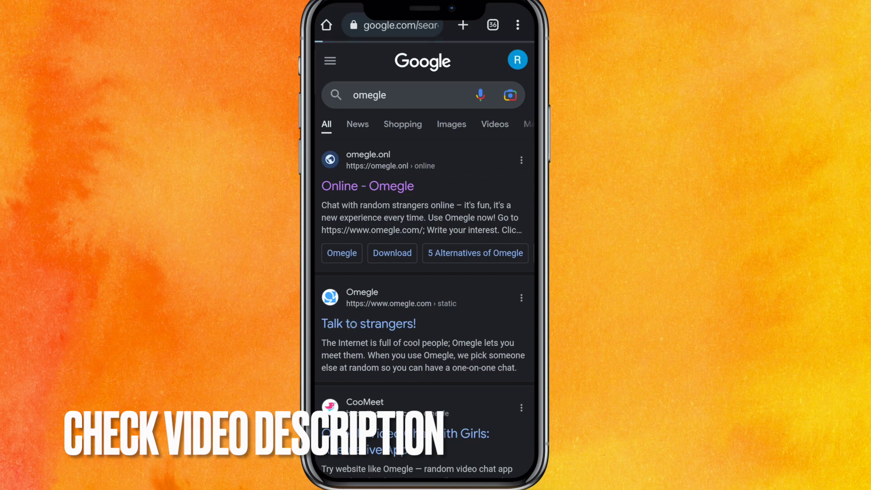
left_click(367, 323)
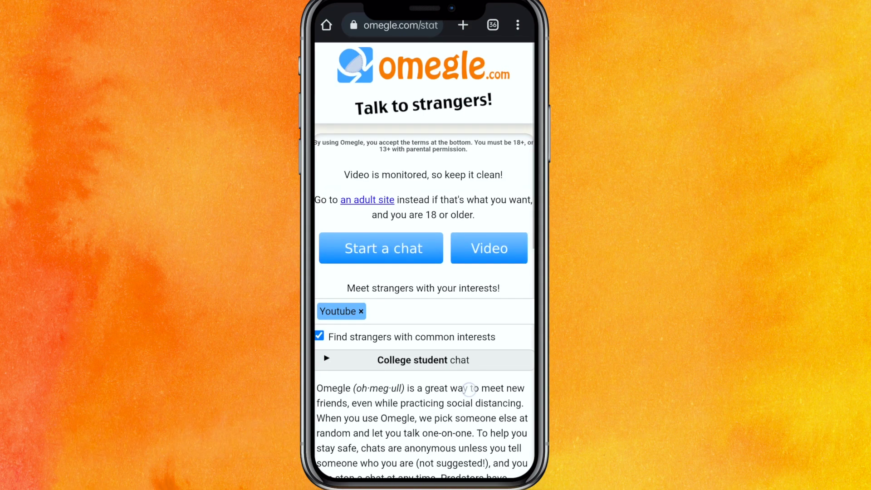
Step: Leave the Omegle page in Chrome and return to the Android home screen
left_click(517, 25)
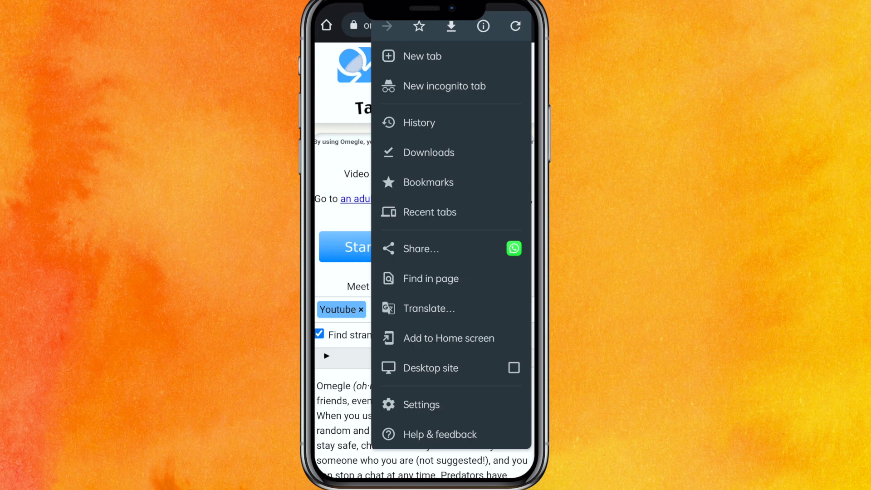
key("Escape")
key("super")
Step: Find Play Store through the app drawer search and bring up its search bar
left_click_drag(425, 409, 425, 170)
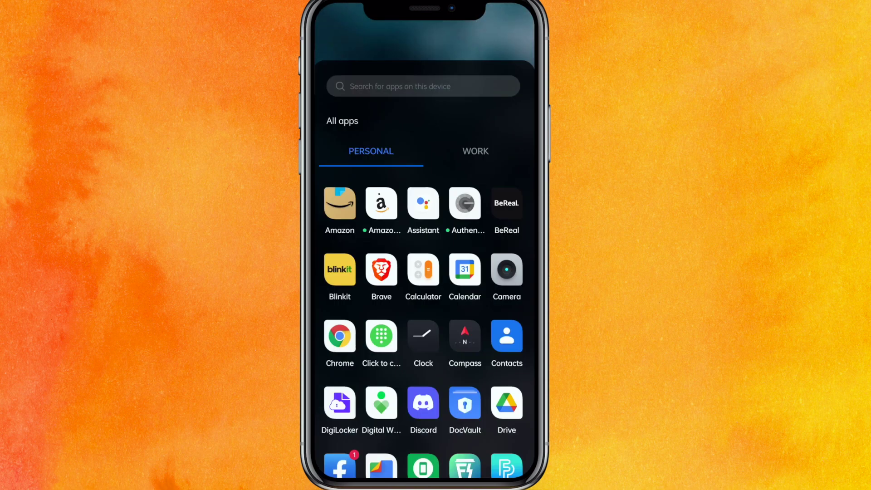
left_click(395, 21)
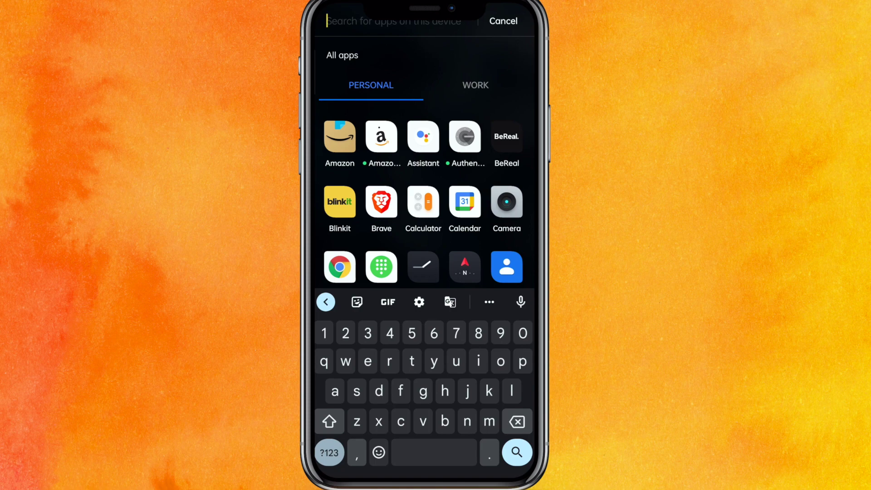
type("pl")
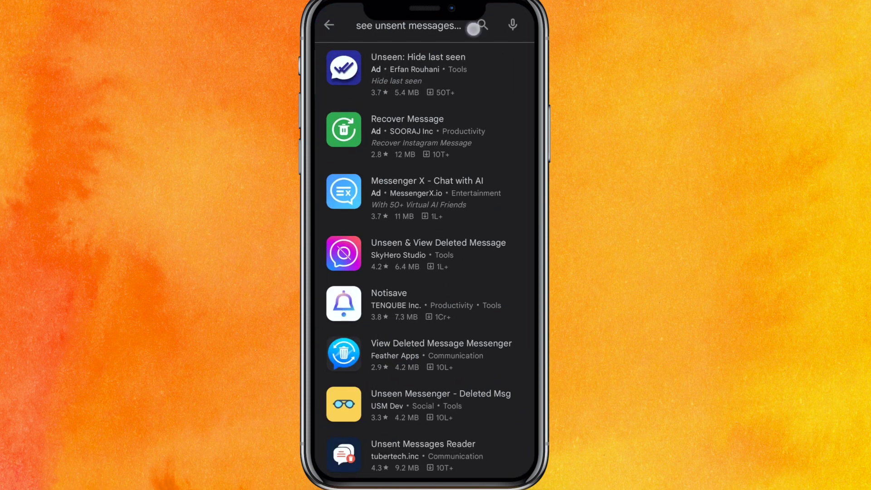
left_click(473, 29)
Step: Run a 'free vpn' search in the Play Store, then start a fresh search from the store home
left_click(517, 26)
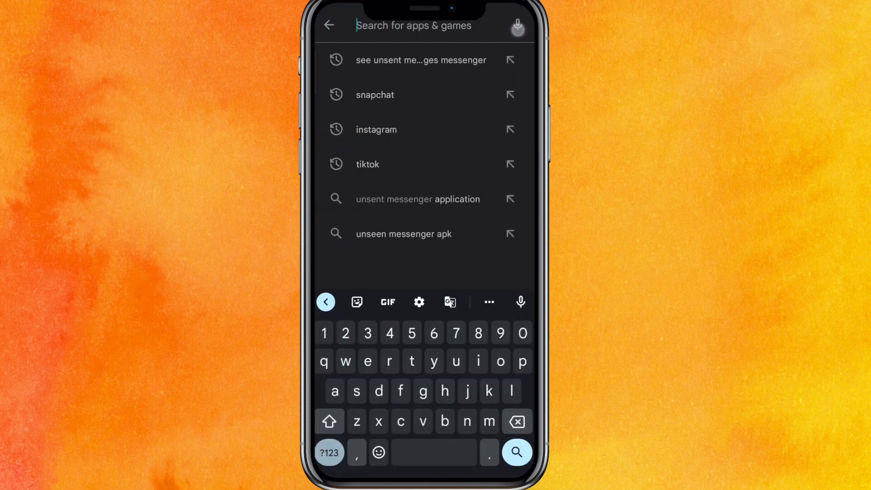
type("free ")
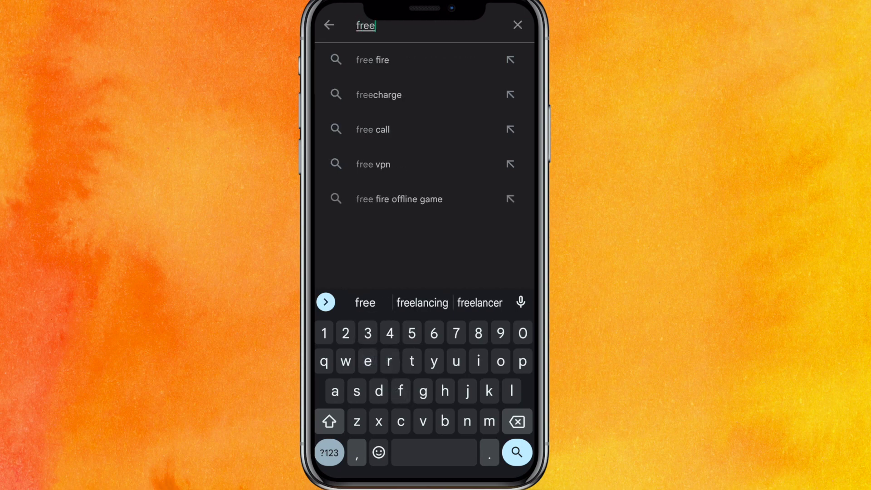
type("vp")
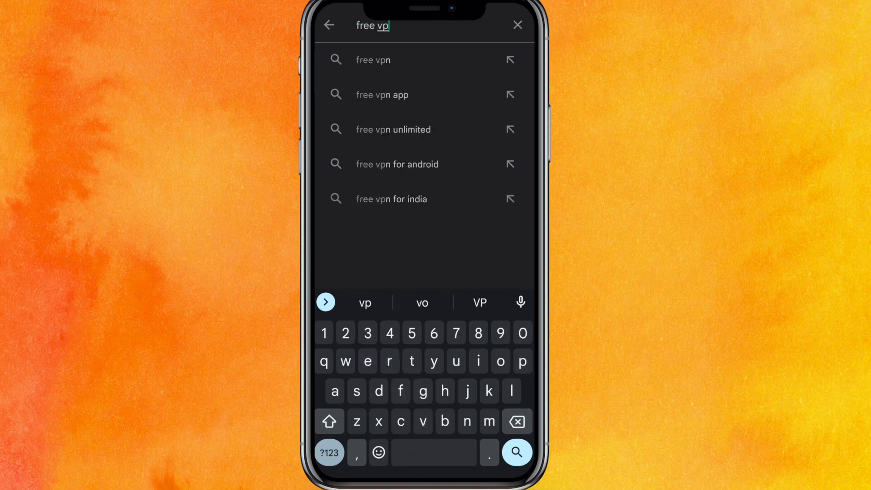
type("n")
key("Return")
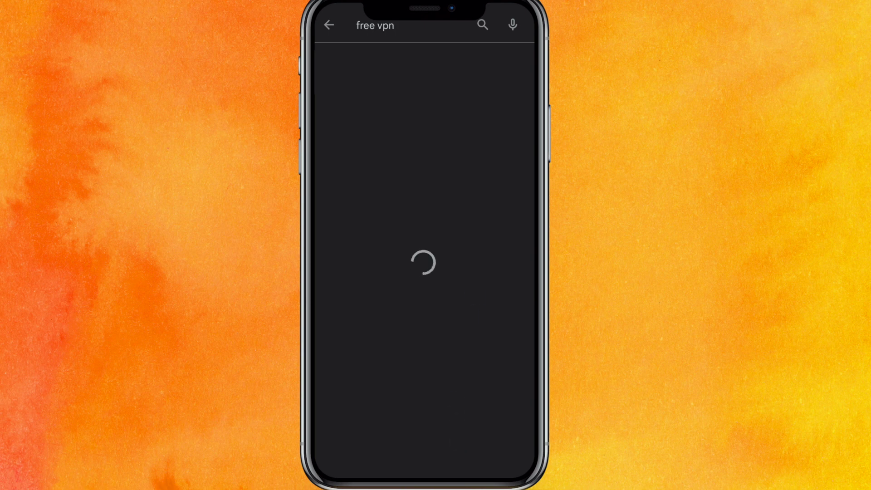
left_click_drag(422, 10, 390, 305)
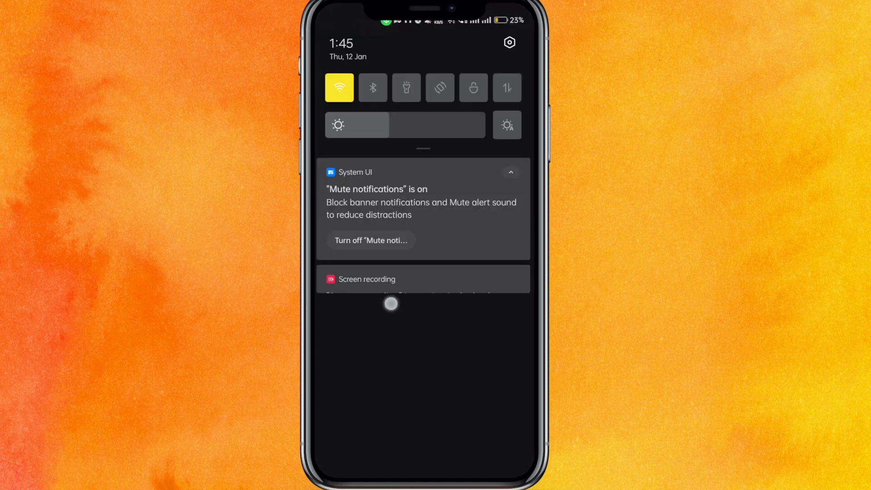
left_click_drag(428, 259, 425, 55)
left_click(329, 26)
left_click(436, 25)
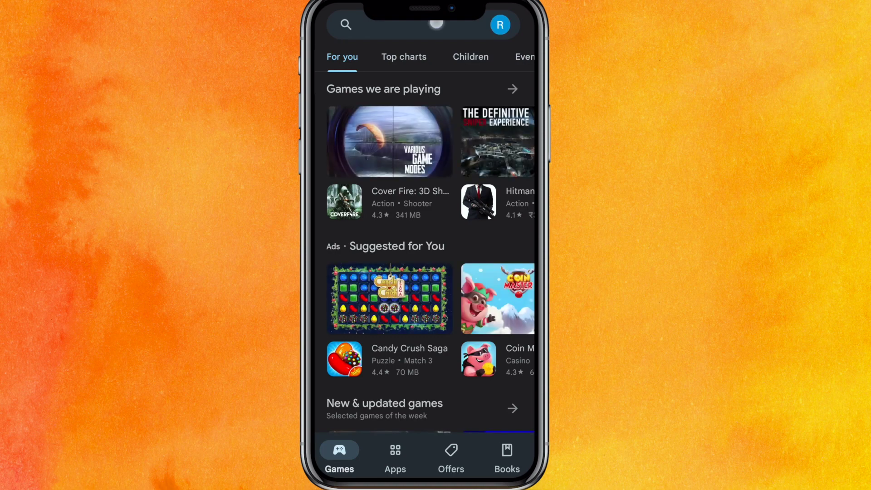
type("f")
Step: Reach Turbo VPN's page from the free vpn results and view its Worldwide Servers screenshot full-screen
left_click(373, 60)
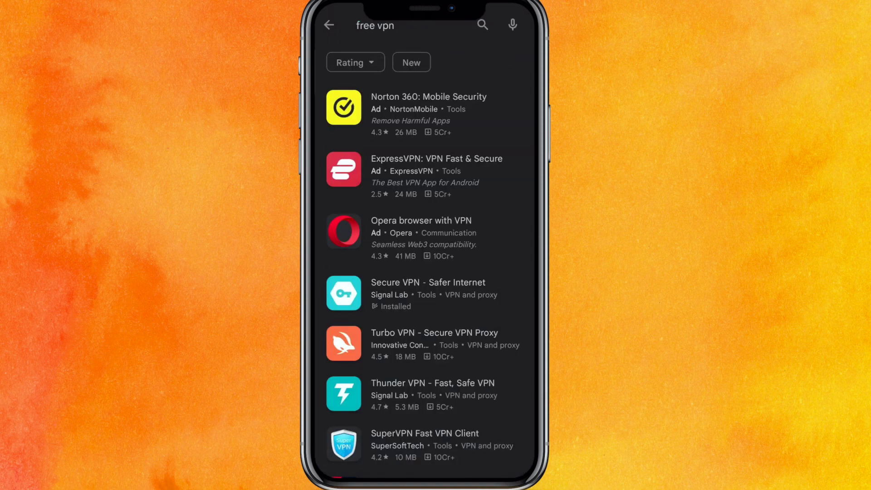
left_click_drag(473, 405, 507, 310)
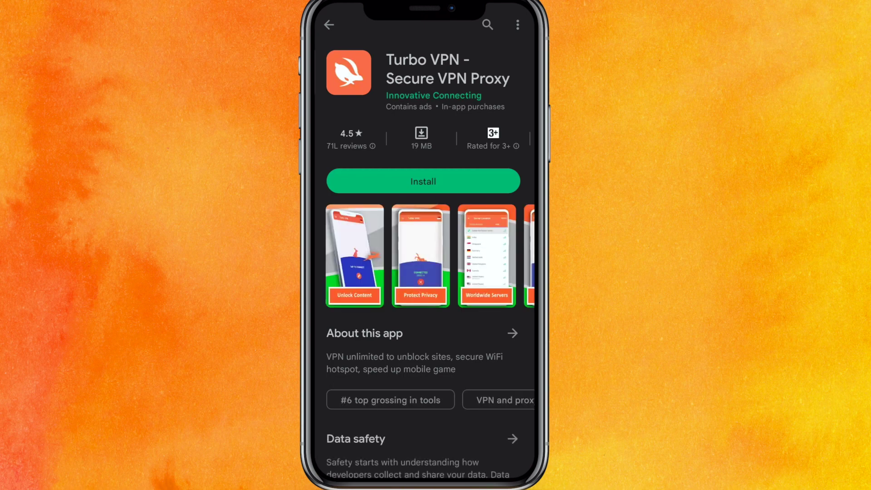
left_click(361, 266)
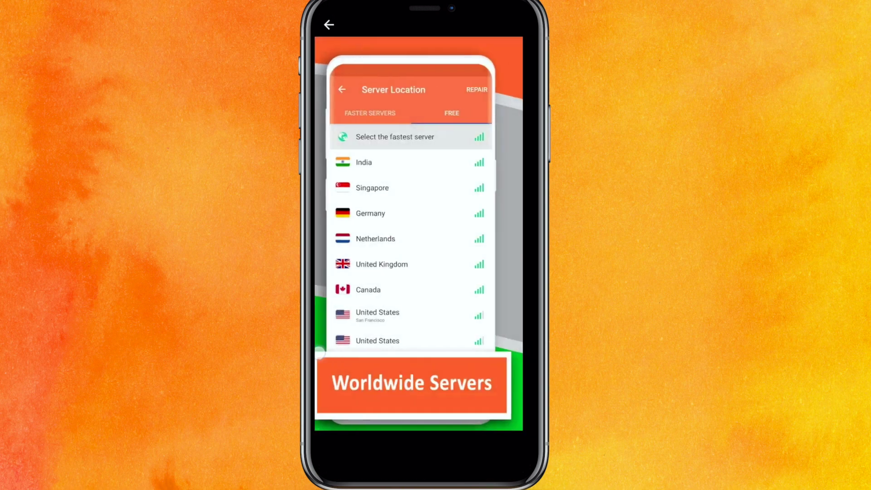